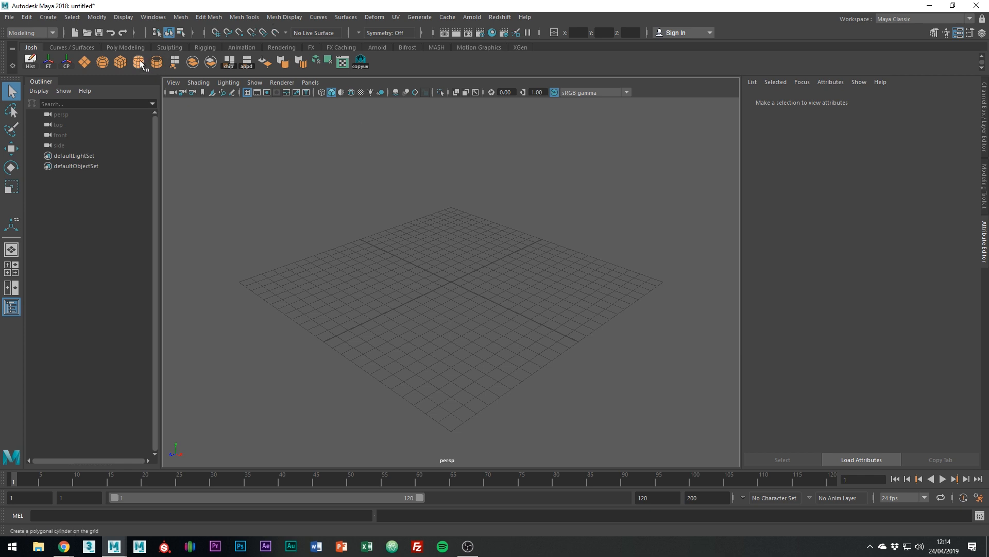
- Create a polygon cylinder at the grid centre, about 5.1 in radius and 2.8 high
{"action": "left_click", "coordinate": [156, 61]}
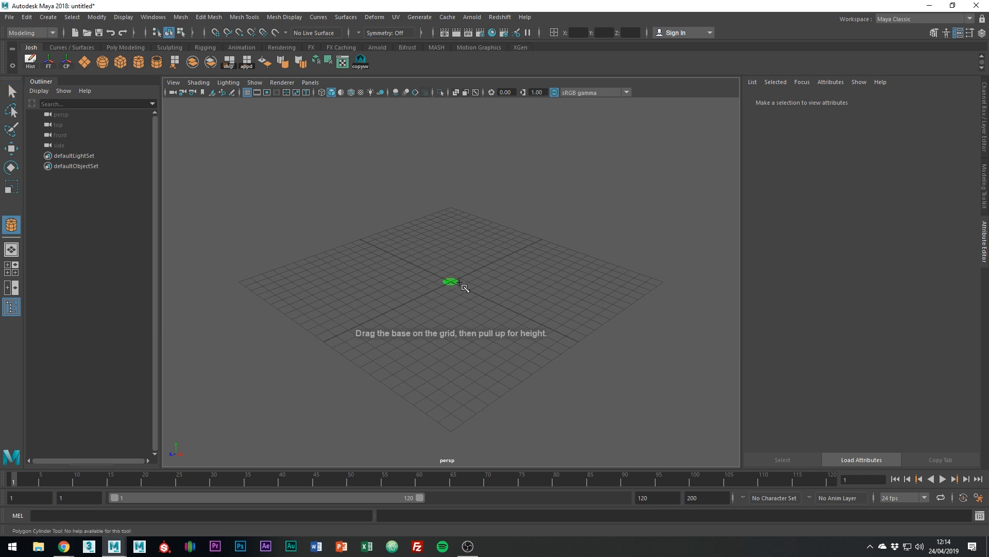
{"action": "left_click_drag", "start_coordinate": [458, 281], "coordinate": [492, 250]}
{"action": "scroll", "coordinate": [509, 267], "scroll_direction": "up", "scroll_amount": 4}
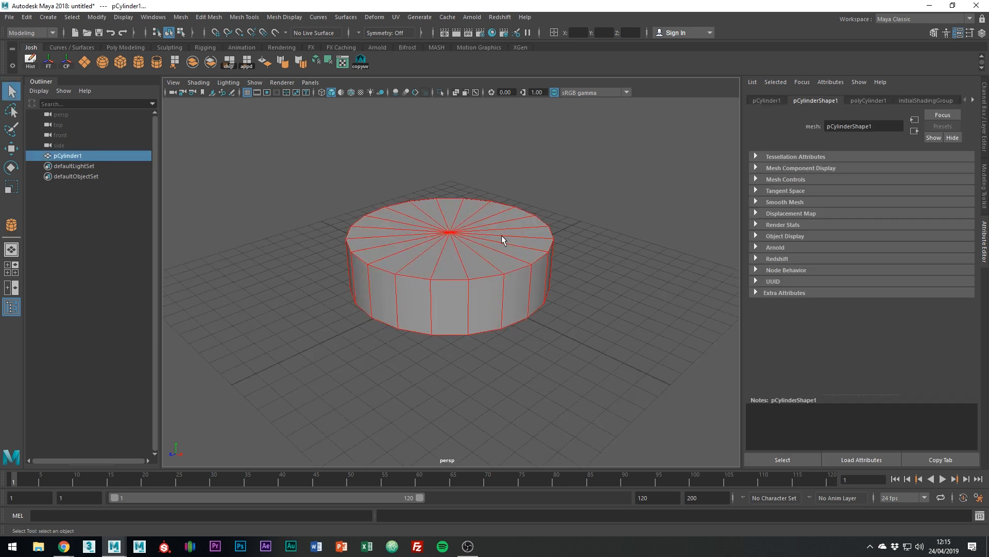
- Set the cylinder's axis subdivisions to 6 to make it hexagonal
{"action": "key", "text": "t"}
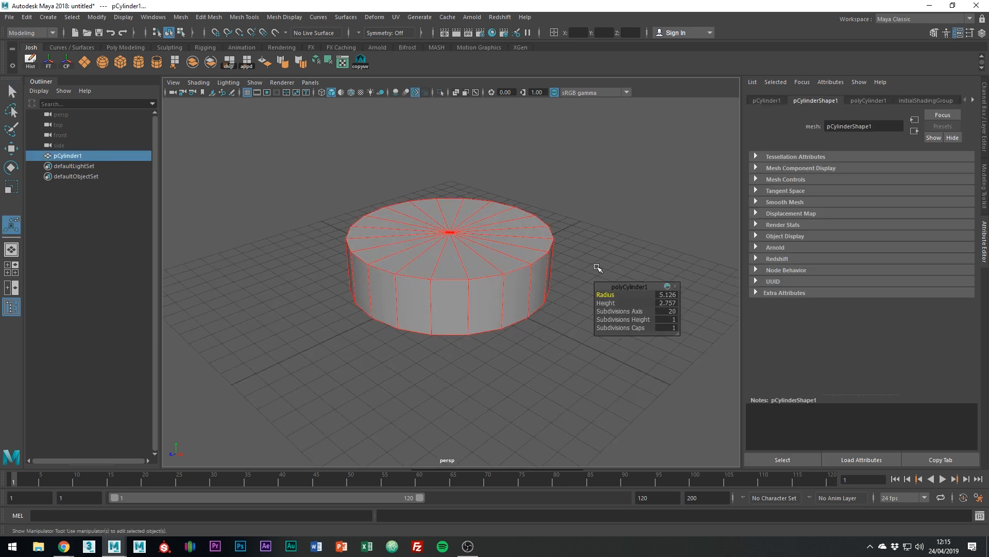
{"action": "left_click", "coordinate": [664, 311]}
{"action": "type", "text": "6"}
{"action": "key", "text": "Return"}
- Delete the cap faces of the hexagonal cylinder, leaving only its sides
{"action": "left_click_drag", "start_coordinate": [526, 243], "coordinate": [518, 303], "text": "alt"}
{"action": "scroll", "coordinate": [547, 285], "scroll_direction": "up", "scroll_amount": 2}
{"action": "right_click_drag", "start_coordinate": [443, 265], "coordinate": [445, 298]}
{"action": "left_click_drag", "start_coordinate": [442, 271], "coordinate": [512, 258]}
{"action": "key", "text": "Delete"}
- Cut a horizontal edge loop around the middle of the sides with Multi-Cut
{"action": "right_click_drag", "start_coordinate": [520, 287], "coordinate": [457, 288], "text": "shift"}
{"action": "left_click", "coordinate": [416, 287], "text": "ctrl"}
{"action": "key", "text": "w"}
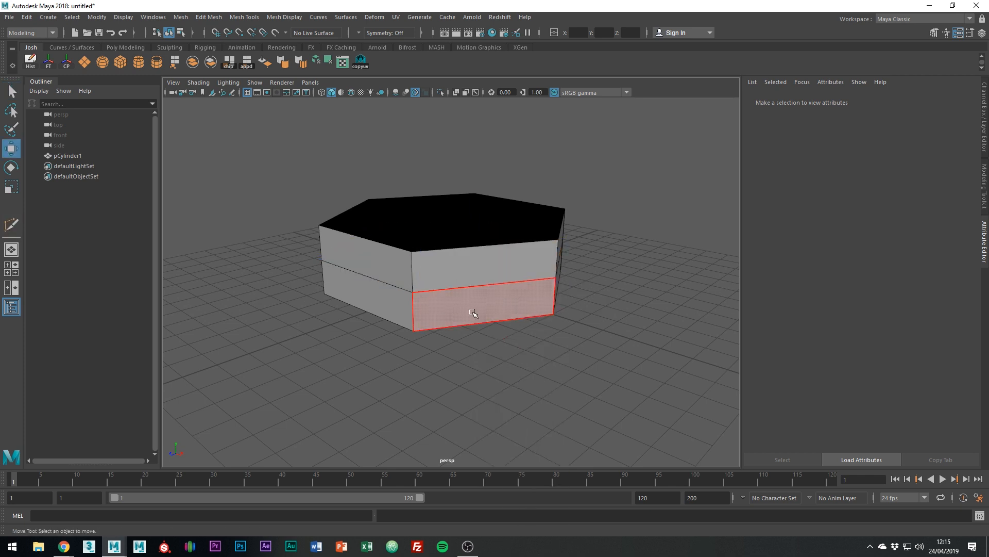
- Delete the whole lower ring of side faces beneath the new edge loop
{"action": "left_click", "coordinate": [472, 313]}
{"action": "double_click", "coordinate": [379, 304], "text": "shift"}
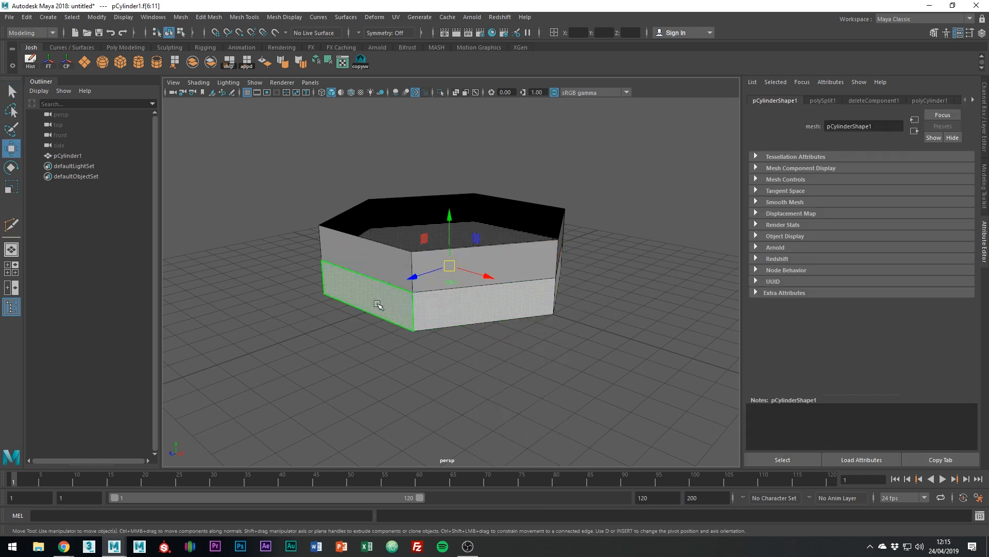
{"action": "key", "text": "Delete"}
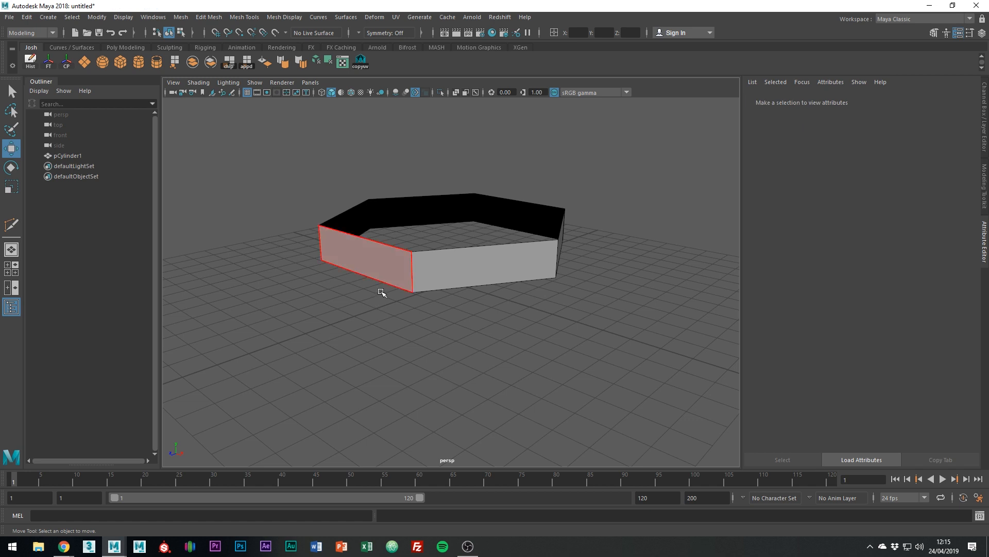
- Bevel the ring's vertical corner edges with a fraction of 0.06 and 2 segments
{"action": "left_click_drag", "start_coordinate": [382, 292], "coordinate": [410, 299], "text": "alt"}
{"action": "right_click_drag", "start_coordinate": [452, 289], "coordinate": [514, 287]}
{"action": "key", "text": "ctrl+b"}
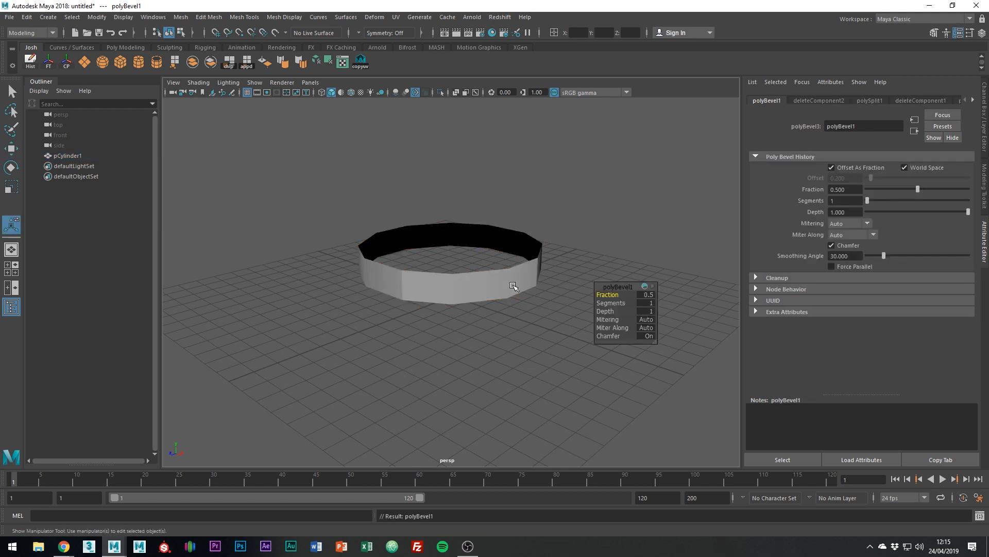
{"action": "left_click_drag", "start_coordinate": [616, 303], "coordinate": [597, 294]}
{"action": "key", "text": "alt+5"}
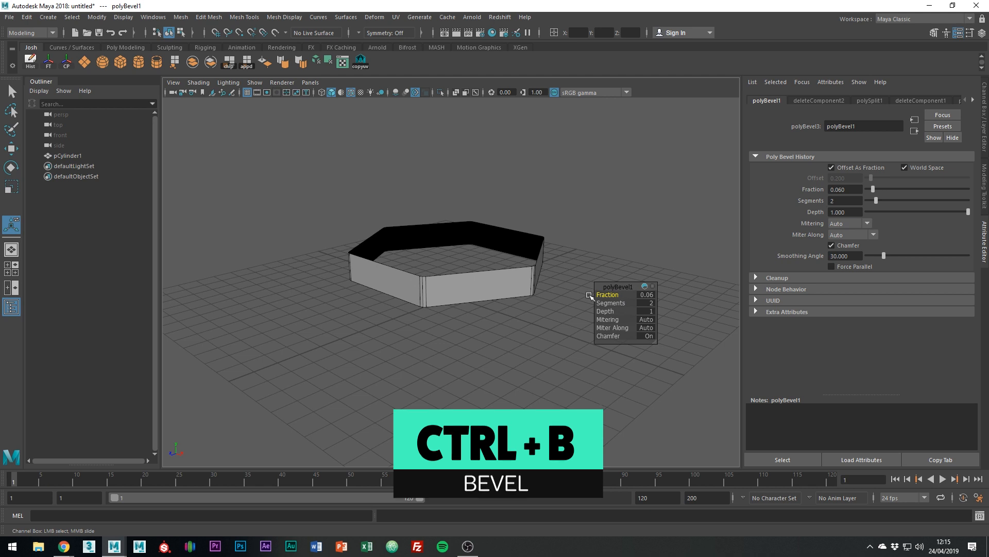
- Insert a vertical edge down the middle of each of the six sides with Multi-Cut
{"action": "mouse_move", "coordinate": [481, 262]}
{"action": "middle_mouse_down", "text": "alt"}
{"action": "mouse_move", "coordinate": [475, 272]}
{"action": "mouse_move", "coordinate": [484, 274]}
{"action": "mouse_move", "coordinate": [462, 256]}
{"action": "middle_mouse_up", "text": "alt"}
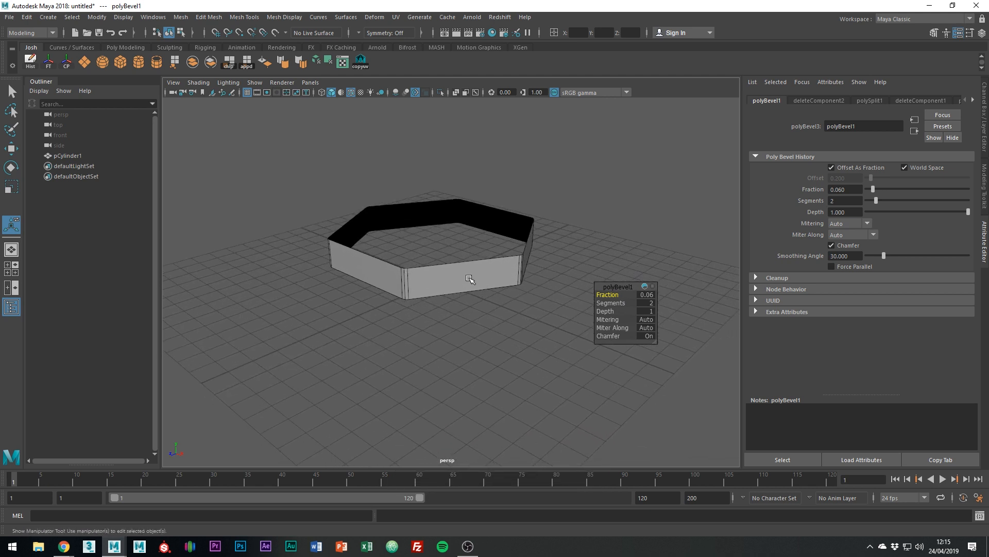
{"action": "left_click", "coordinate": [474, 292]}
{"action": "right_click_drag", "start_coordinate": [485, 281], "coordinate": [451, 280], "text": "shift"}
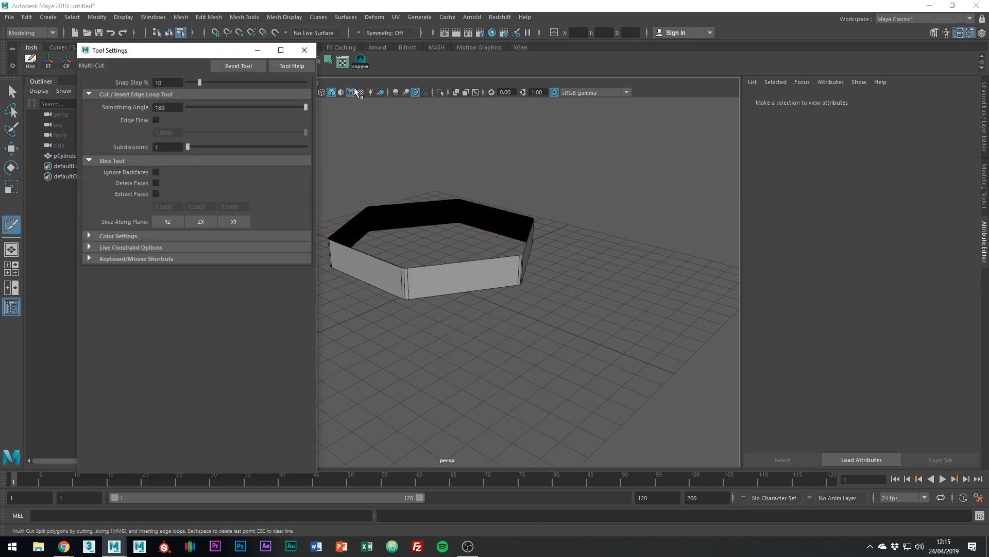
{"action": "left_click", "coordinate": [309, 52]}
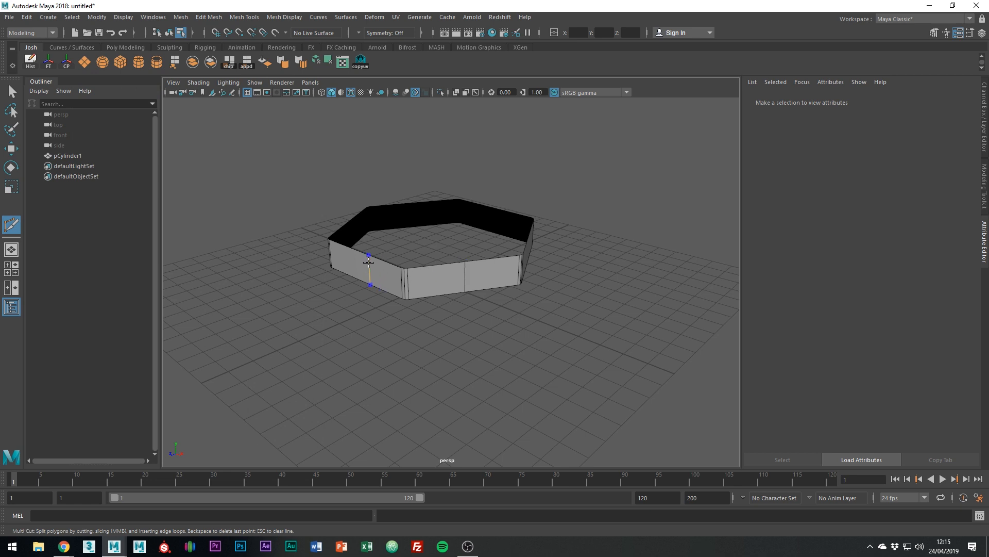
{"action": "left_click_drag", "start_coordinate": [606, 293], "coordinate": [503, 281], "text": "alt"}
{"action": "left_click_drag", "start_coordinate": [595, 299], "coordinate": [470, 287], "text": "alt"}
{"action": "left_click", "coordinate": [509, 289], "text": "ctrl+shift"}
{"action": "key", "text": "w"}
- Extrude the ring's top border edge loop straight up to a height of about 3.15
{"action": "double_click", "coordinate": [470, 287]}
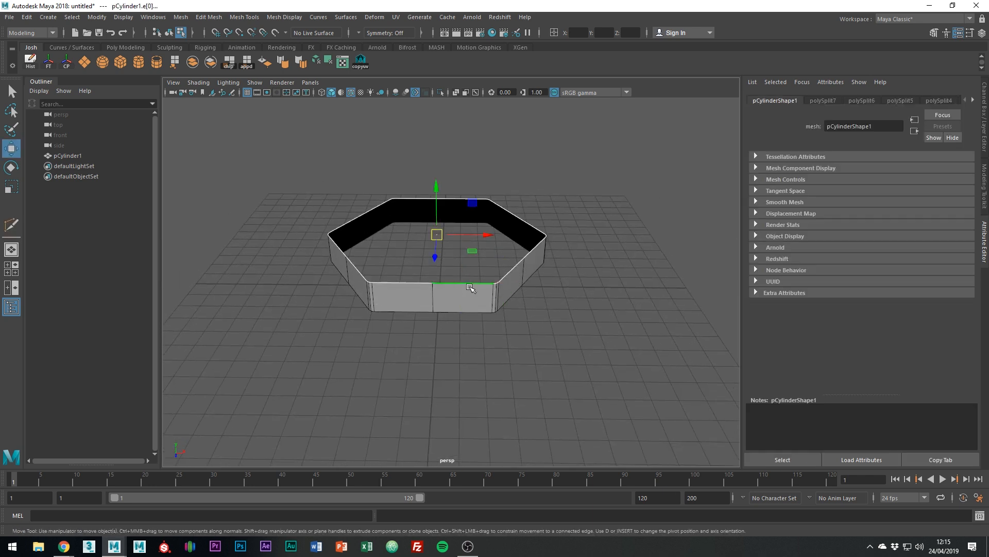
{"action": "left_click_drag", "start_coordinate": [537, 291], "coordinate": [562, 305], "text": "alt"}
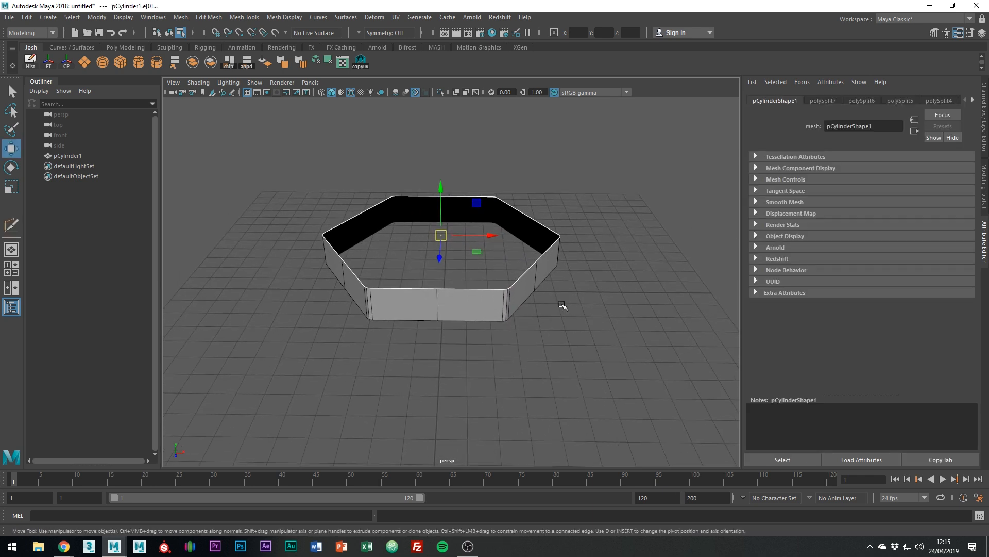
{"action": "left_click_drag", "start_coordinate": [440, 216], "coordinate": [441, 209], "text": "shift"}
- Circularize the extruded top edge loop and set its radial offset to about -0.72
{"action": "right_click", "coordinate": [584, 262], "text": "shift"}
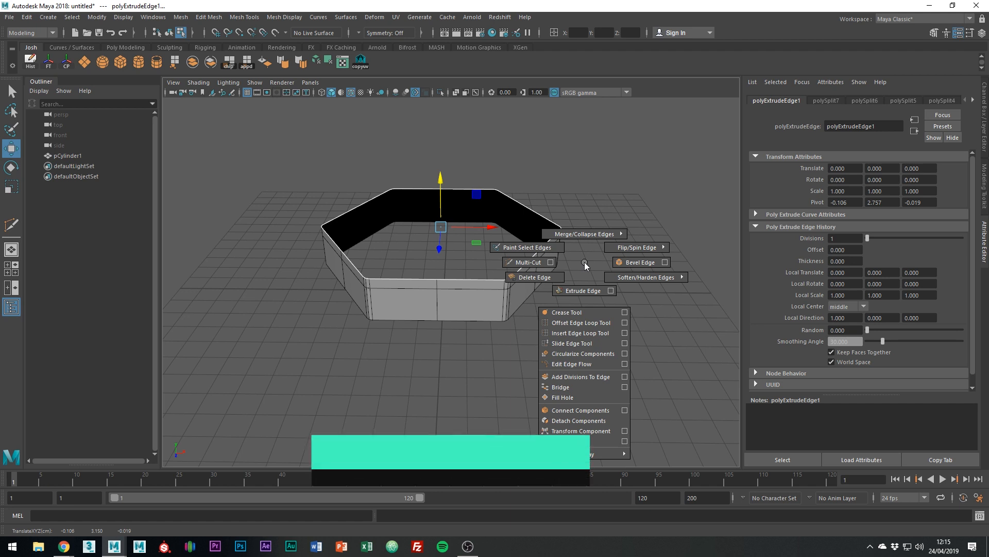
{"action": "right_click_drag", "start_coordinate": [584, 262], "coordinate": [581, 357], "text": "shift"}
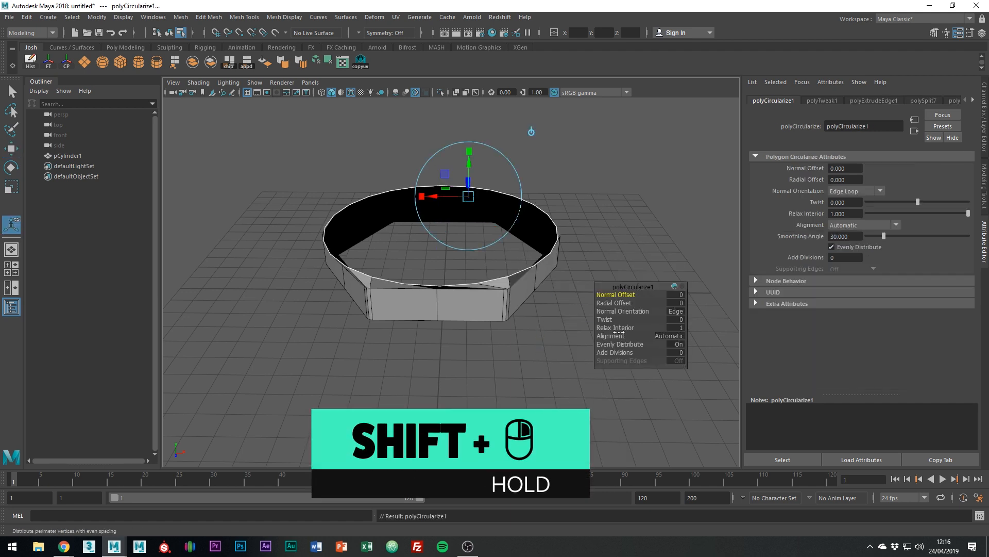
{"action": "middle_click_drag", "start_coordinate": [571, 335], "coordinate": [531, 325]}
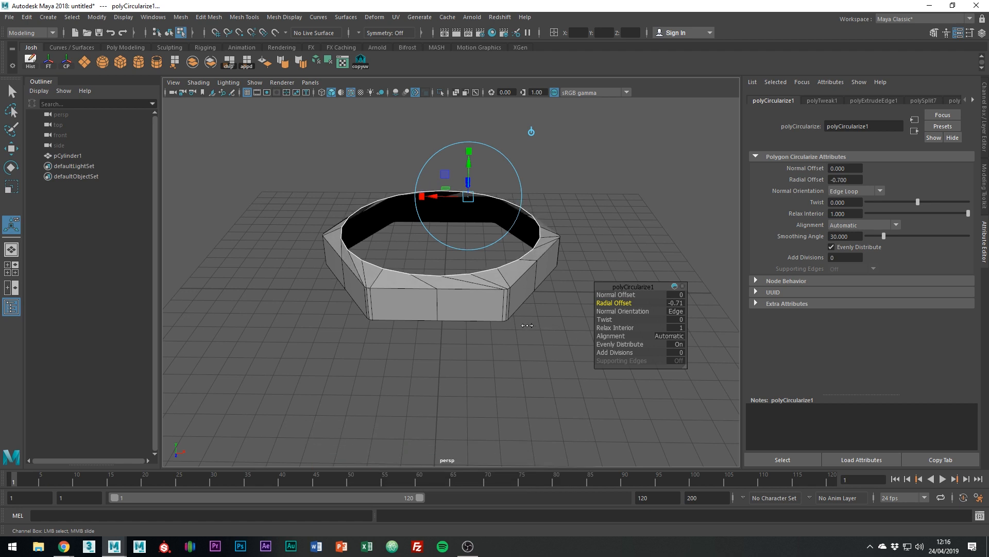
{"action": "left_click_drag", "start_coordinate": [527, 325], "coordinate": [484, 315], "text": "alt"}
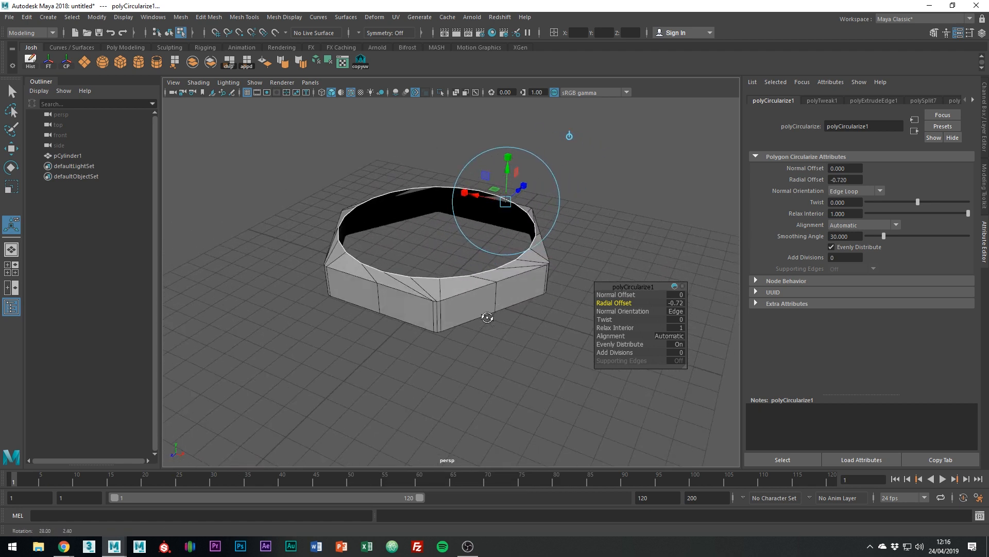
- Twist the circularized loop by about -13.5 to line its vertices up with the hexagon's corners
{"action": "left_click", "coordinate": [604, 318]}
{"action": "left_click_drag", "start_coordinate": [557, 320], "coordinate": [495, 324], "text": "alt"}
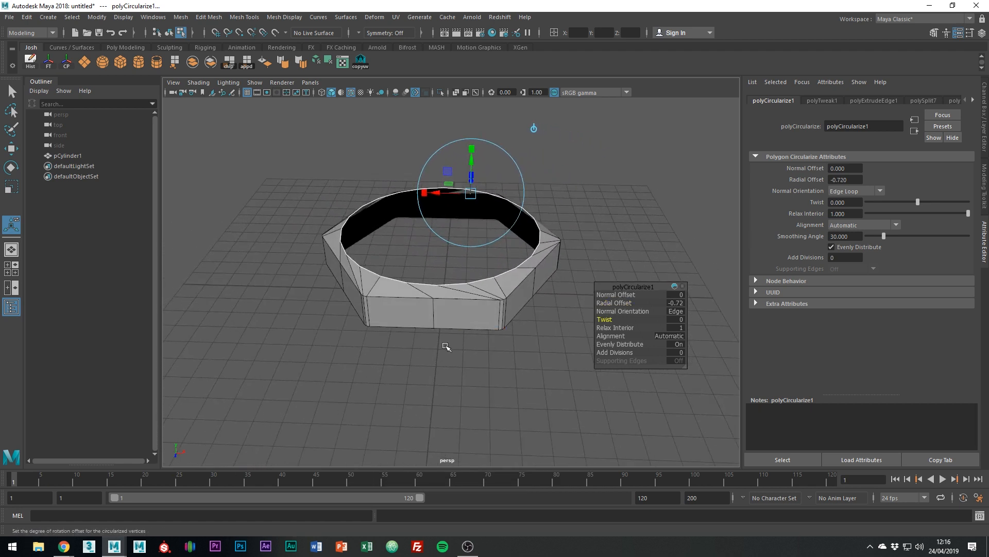
{"action": "middle_click_drag", "start_coordinate": [444, 345], "coordinate": [371, 342]}
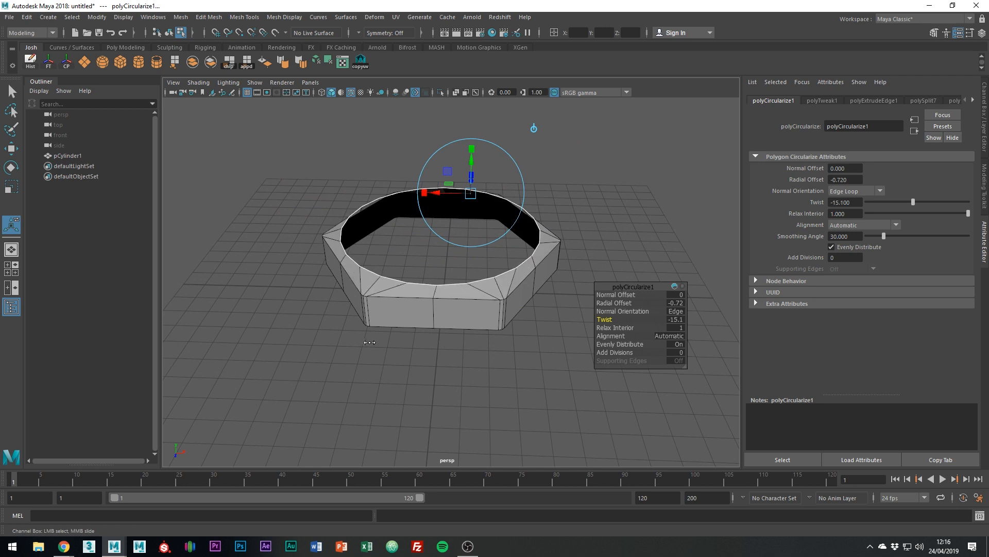
{"action": "left_click_drag", "start_coordinate": [380, 342], "coordinate": [443, 336], "text": "alt"}
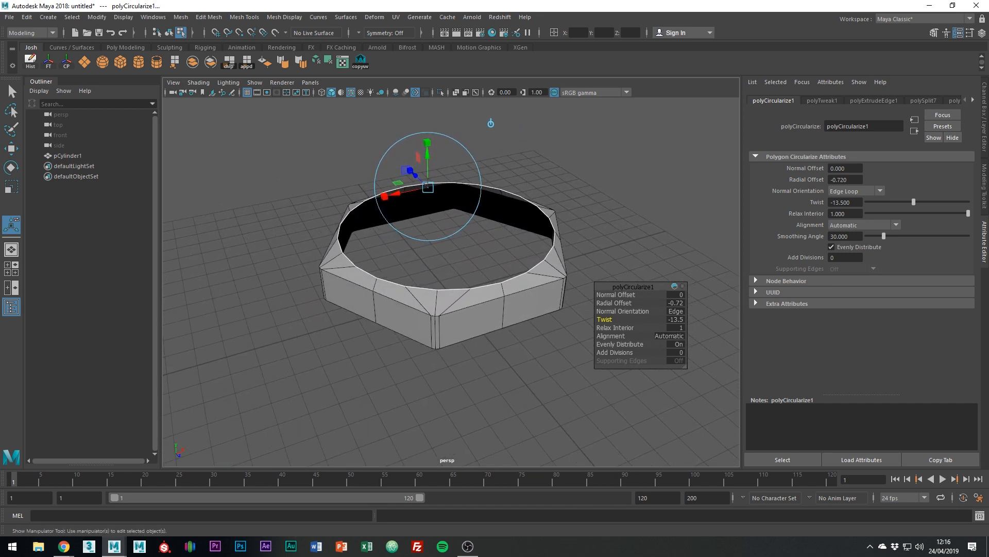
- Select the upper middle vertex of each of the six sides and raise them to a height of about 3.04
{"action": "right_click_drag", "start_coordinate": [470, 278], "coordinate": [471, 255]}
{"action": "left_click", "coordinate": [505, 296]}
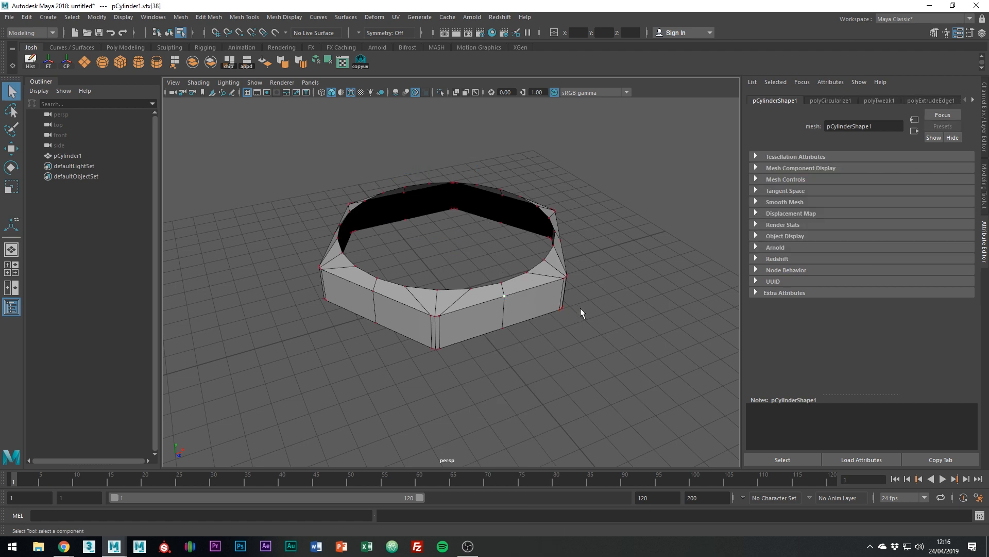
{"action": "left_click_drag", "start_coordinate": [581, 309], "coordinate": [500, 271], "text": "alt"}
{"action": "key", "text": "w"}
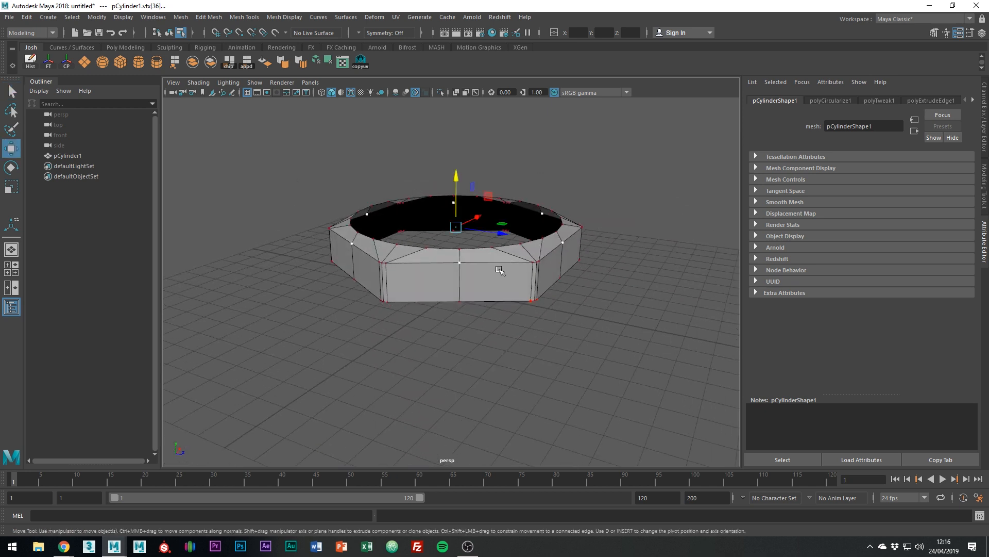
{"action": "left_click_drag", "start_coordinate": [456, 201], "coordinate": [453, 196]}
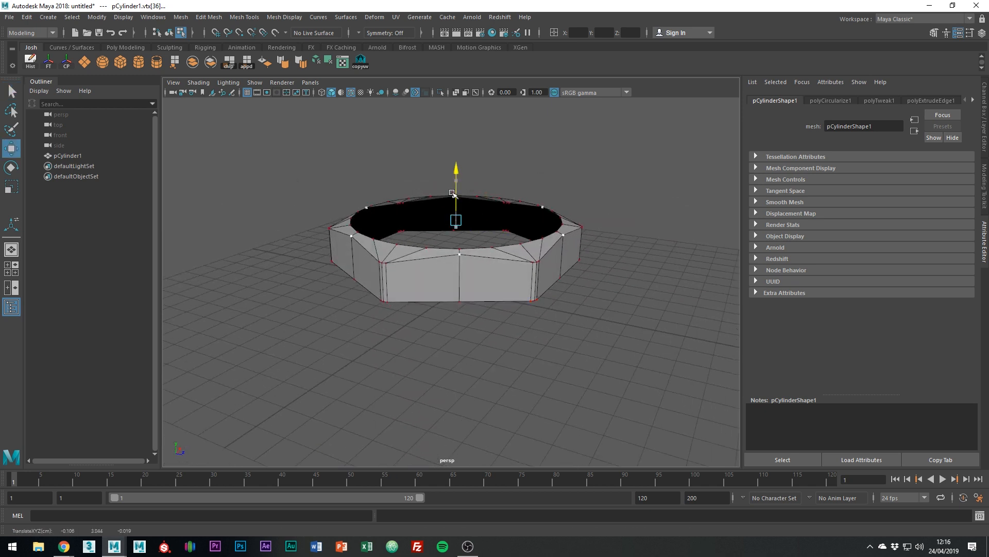
- Extrude the circular top edge loop inward by scaling it down, forming a flat top face around the hole
{"action": "left_click_drag", "start_coordinate": [505, 263], "coordinate": [574, 284], "text": "alt"}
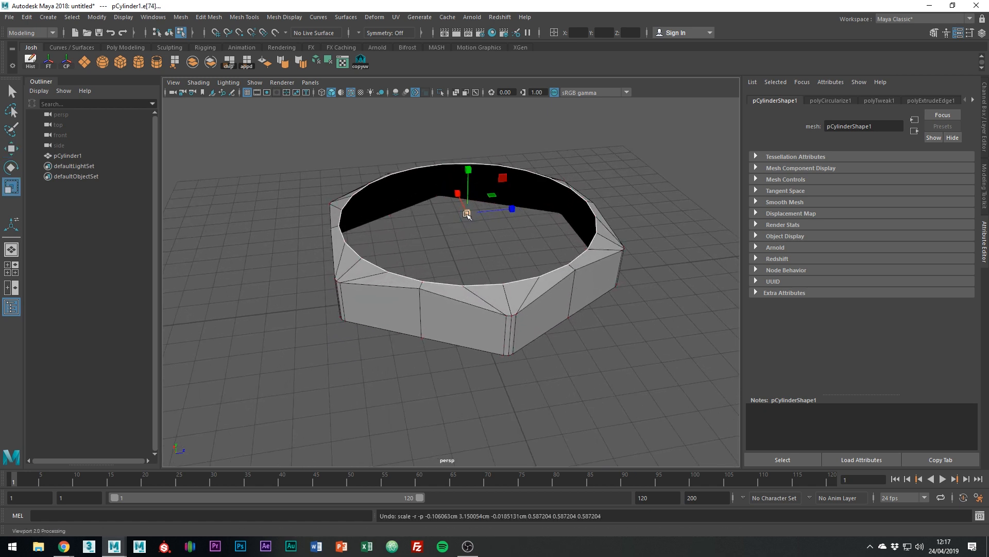
{"action": "left_click_drag", "start_coordinate": [467, 213], "coordinate": [389, 220], "text": "shift"}
{"action": "key", "text": "w"}
- Extrude the inner hole edge loop straight down to about 1.28, vertex-snapped to the nut's bottom
{"action": "left_click_drag", "start_coordinate": [499, 228], "coordinate": [465, 193], "text": "alt"}
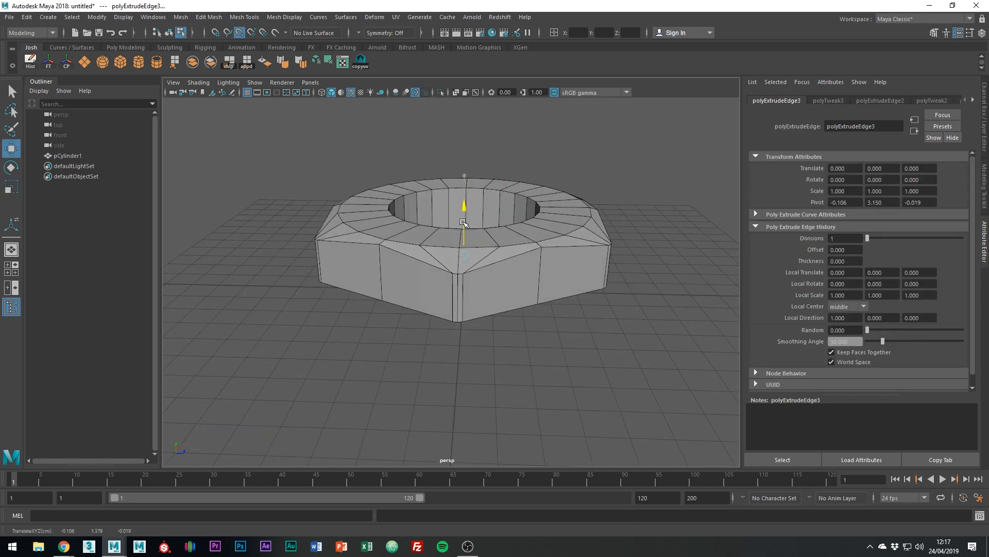
{"action": "key", "text": "v"}
- Select the whole nut and assign it a new Arnold aiStandardSurface material
{"action": "left_click_drag", "start_coordinate": [459, 323], "coordinate": [596, 338], "text": "alt"}
{"action": "right_click_drag", "start_coordinate": [596, 338], "coordinate": [507, 304], "text": "alt"}
{"action": "mouse_move", "coordinate": [507, 304]}
{"action": "left_mouse_down", "text": "alt"}
{"action": "mouse_move", "coordinate": [482, 279]}
{"action": "mouse_move", "coordinate": [521, 292]}
{"action": "left_mouse_up", "text": "alt"}
{"action": "right_click_drag", "start_coordinate": [521, 292], "coordinate": [595, 219], "text": "alt"}
{"action": "left_click", "coordinate": [596, 218]}
{"action": "left_click", "coordinate": [549, 262]}
{"action": "right_click_drag", "start_coordinate": [550, 262], "coordinate": [540, 507]}
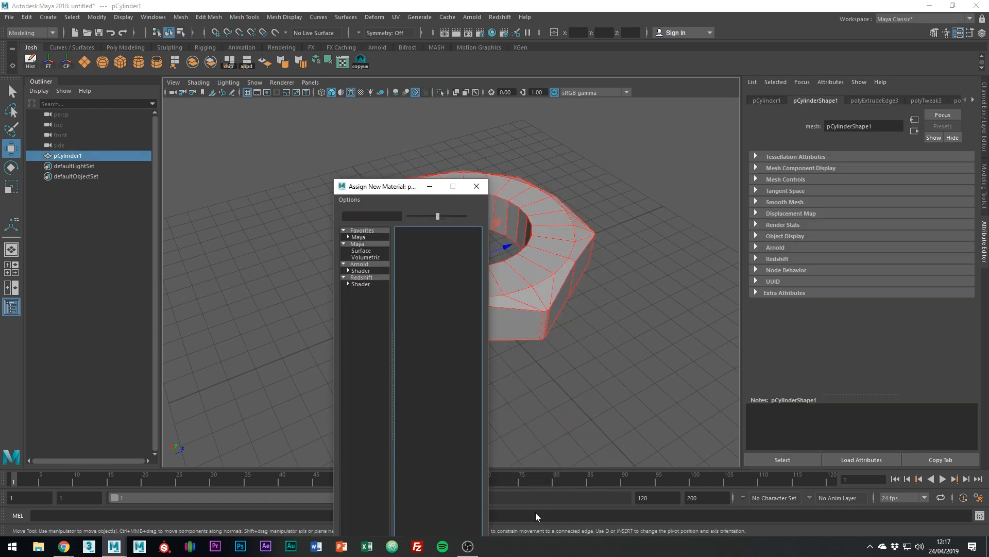
{"action": "left_click", "coordinate": [364, 264]}
{"action": "left_click", "coordinate": [431, 308]}
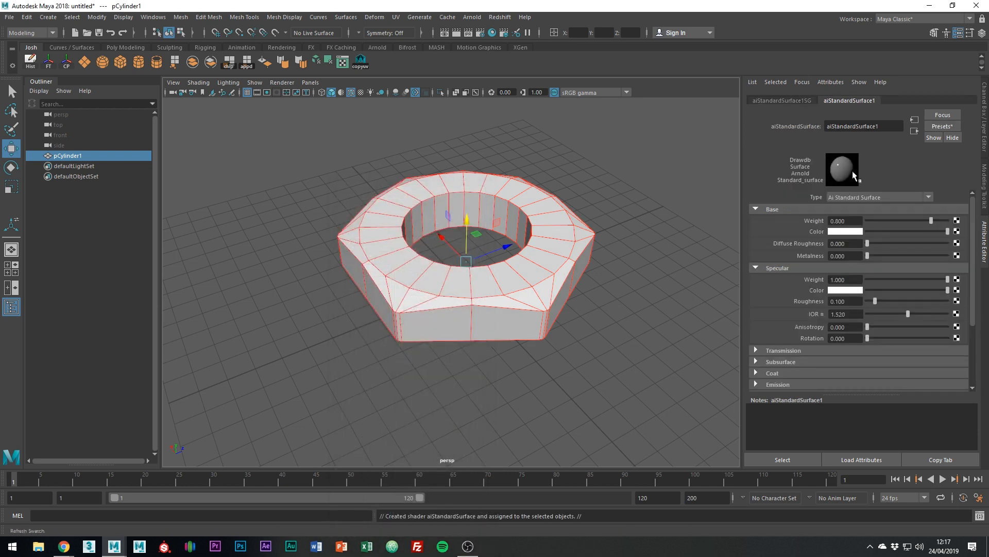
- Replace the new material's settings with the working_shader preset and deselect the nut
{"action": "left_click", "coordinate": [951, 129]}
{"action": "mouse_move", "coordinate": [906, 432]}
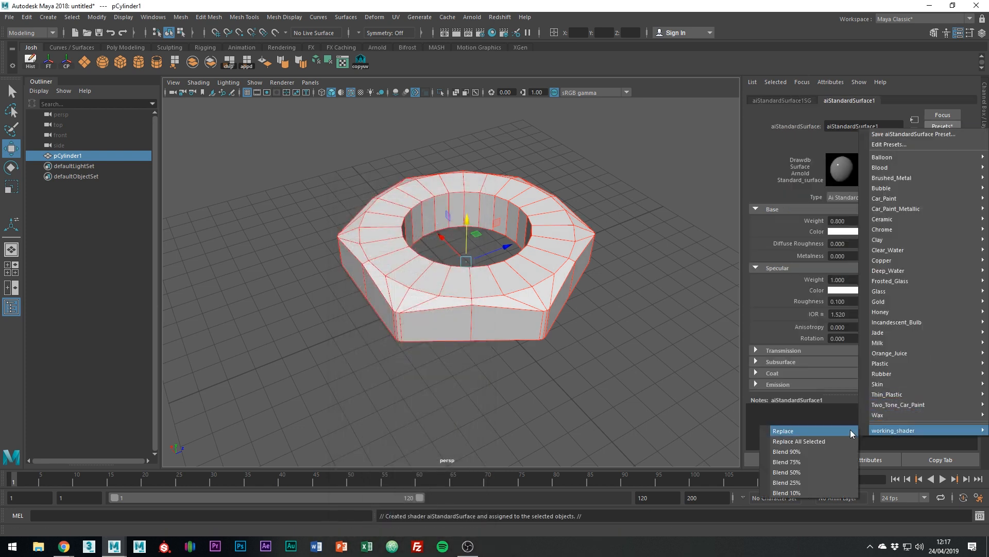
{"action": "left_click", "coordinate": [799, 432]}
{"action": "left_click", "coordinate": [634, 320]}
{"action": "key", "text": "alt+5"}
- Insert a supporting edge loop along the upper edge of the nut's outer sides with Multi-Cut
{"action": "mouse_move", "coordinate": [569, 270]}
{"action": "left_mouse_down", "text": "alt"}
{"action": "mouse_move", "coordinate": [577, 333]}
{"action": "mouse_move", "coordinate": [609, 249]}
{"action": "left_mouse_up", "text": "alt"}
{"action": "left_click", "coordinate": [536, 274]}
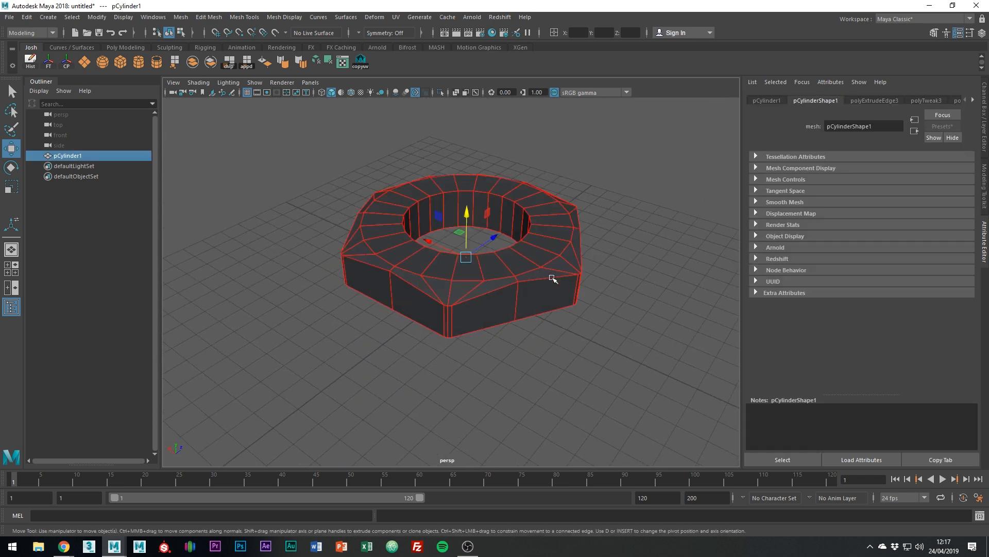
{"action": "scroll", "coordinate": [554, 279], "scroll_direction": "up", "scroll_amount": 3}
{"action": "right_click", "coordinate": [596, 249], "text": "shift"}
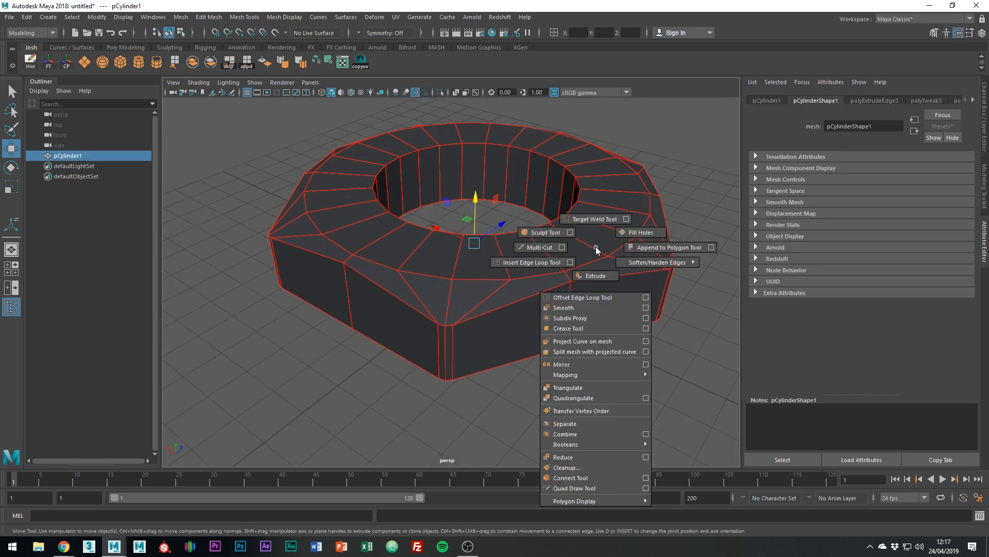
{"action": "left_click", "coordinate": [539, 247]}
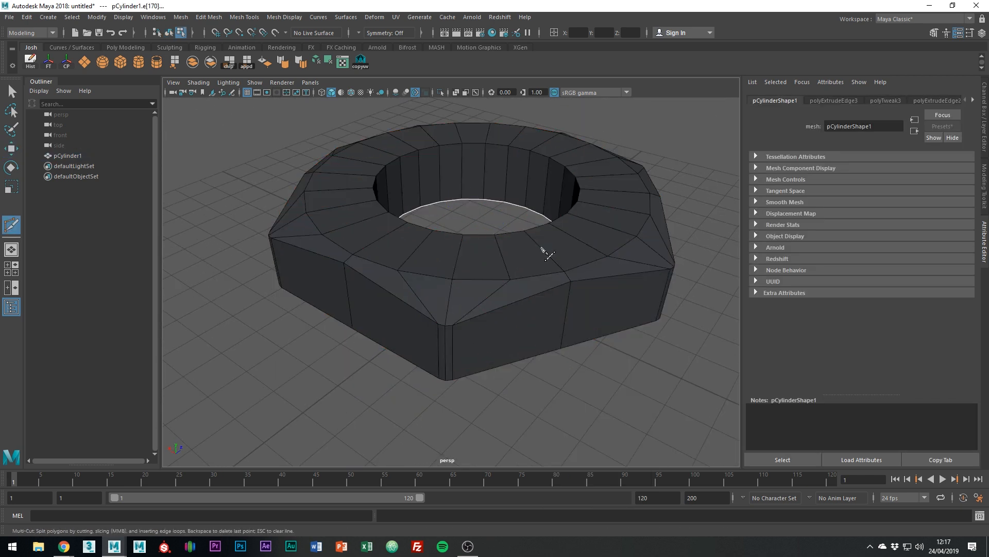
{"action": "left_click", "coordinate": [446, 331], "text": "ctrl"}
- Add supporting edge loops around the chamfer's circular edge and the hole's upper rim
{"action": "left_click_drag", "start_coordinate": [468, 314], "coordinate": [462, 340], "text": "alt"}
{"action": "scroll", "coordinate": [460, 342], "scroll_direction": "up", "scroll_amount": 1}
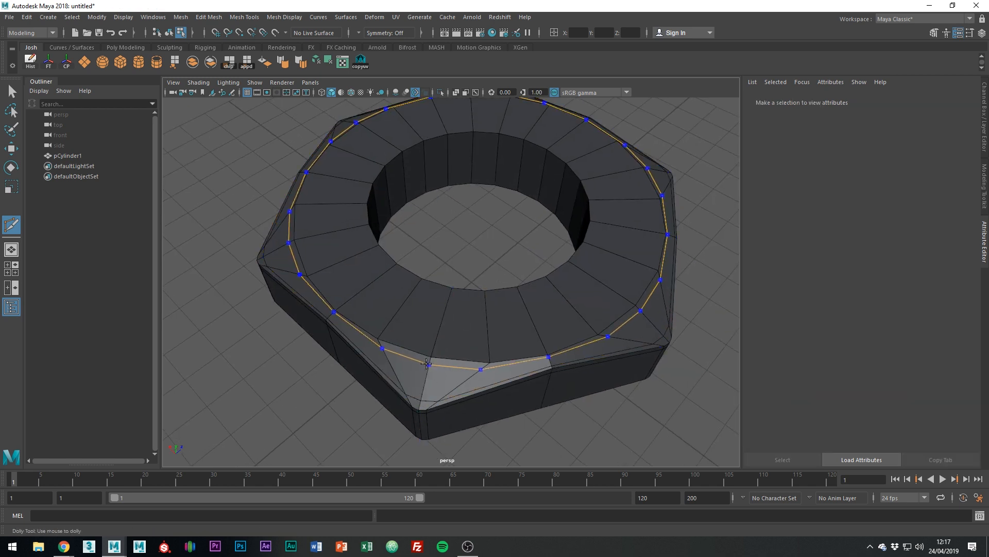
{"action": "left_click", "coordinate": [450, 294], "text": "ctrl"}
{"action": "left_click_drag", "start_coordinate": [449, 309], "coordinate": [453, 218], "text": "alt"}
{"action": "scroll", "coordinate": [510, 194], "scroll_direction": "up", "scroll_amount": 4}
{"action": "middle_click_drag", "start_coordinate": [519, 190], "coordinate": [526, 294], "text": "alt"}
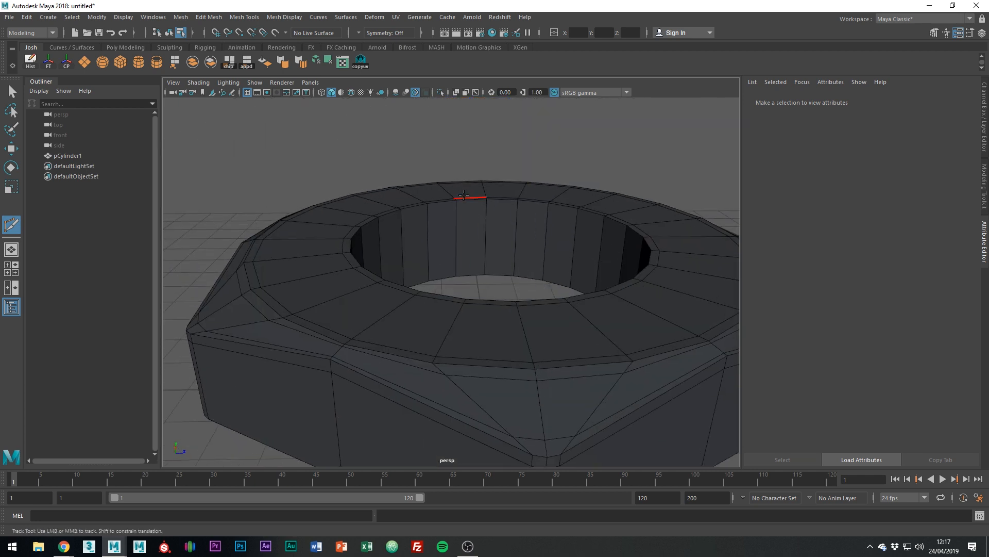
- Turn on smooth mesh preview for the nut and return to object mode
{"action": "scroll", "coordinate": [523, 265], "scroll_direction": "down", "scroll_amount": 5}
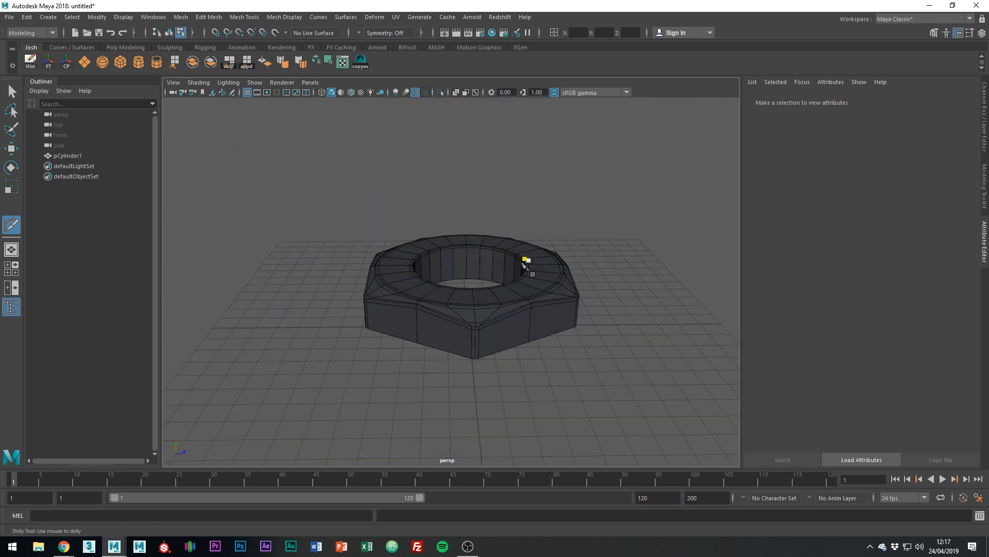
{"action": "left_click_drag", "start_coordinate": [523, 266], "coordinate": [537, 291], "text": "alt"}
{"action": "key", "text": "3"}
{"action": "right_click_drag", "start_coordinate": [554, 269], "coordinate": [624, 215]}
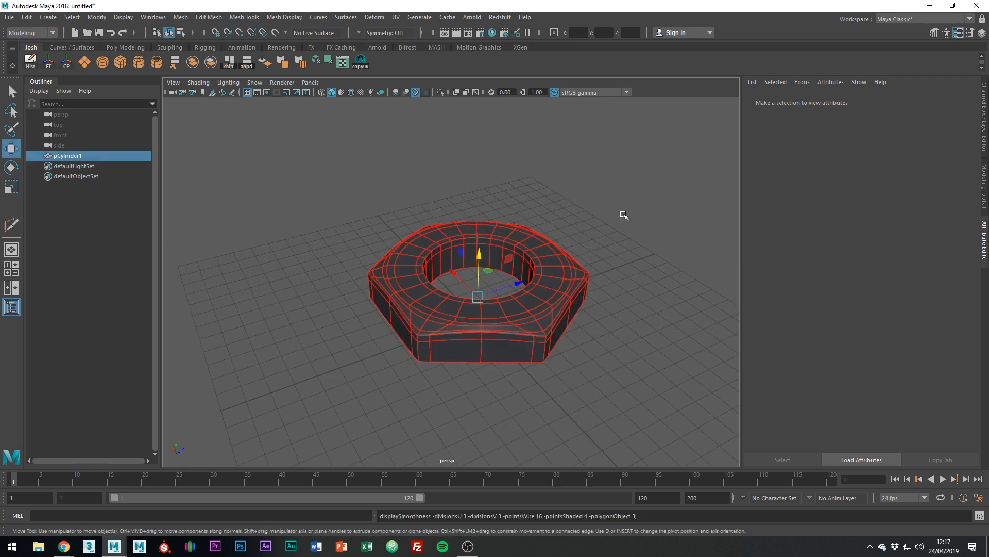
- Check the smoothed nut unselected, and delete its construction history
{"action": "left_click", "coordinate": [623, 215]}
{"action": "left_click_drag", "start_coordinate": [539, 280], "coordinate": [555, 268], "text": "alt"}
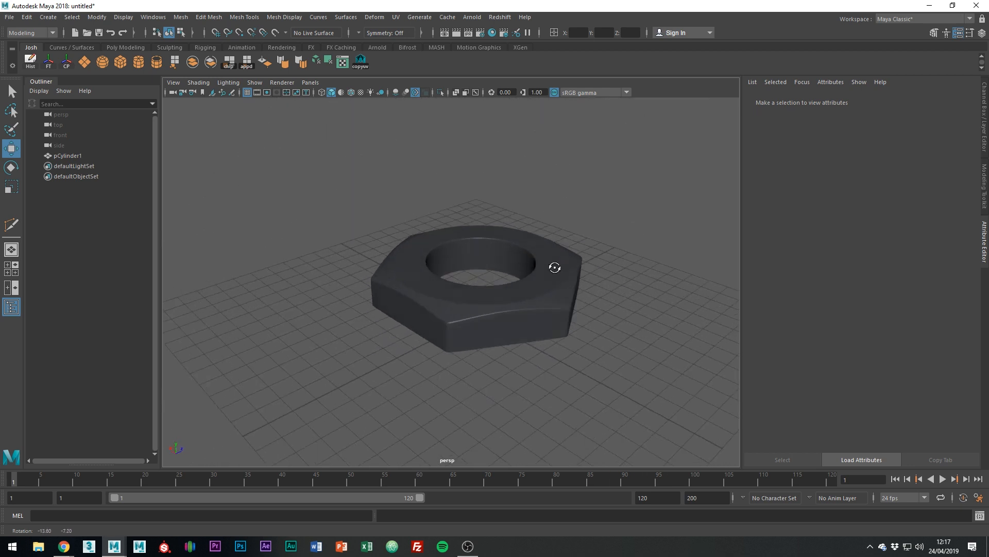
{"action": "left_click", "coordinate": [496, 308]}
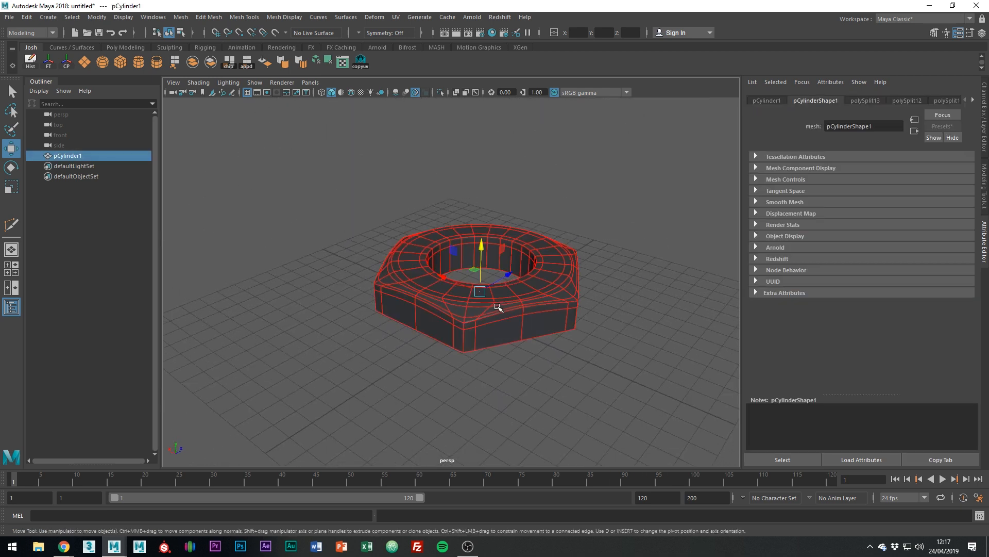
{"action": "left_click", "coordinate": [30, 18]}
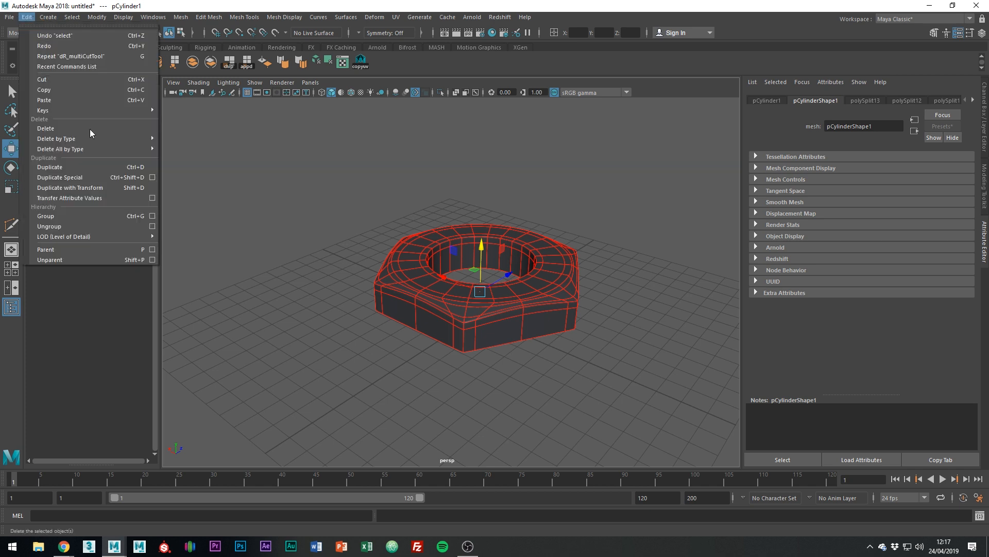
{"action": "mouse_move", "coordinate": [80, 153]}
{"action": "left_click", "coordinate": [221, 157]}
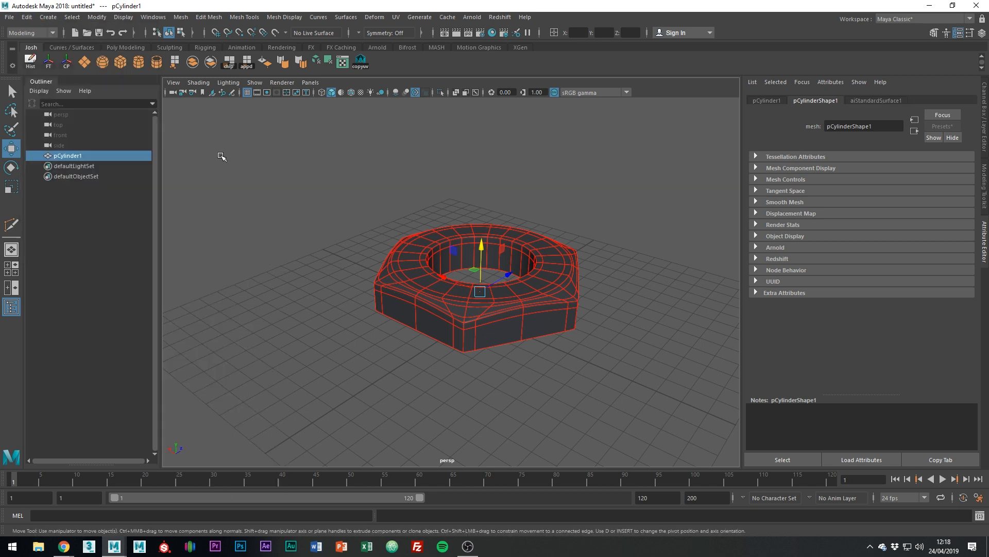
- Mirror the nut downward across the Y axis from its bounding box with merge threshold 0.01, and return to object mode
{"action": "left_click_drag", "start_coordinate": [382, 198], "coordinate": [396, 201], "text": "alt"}
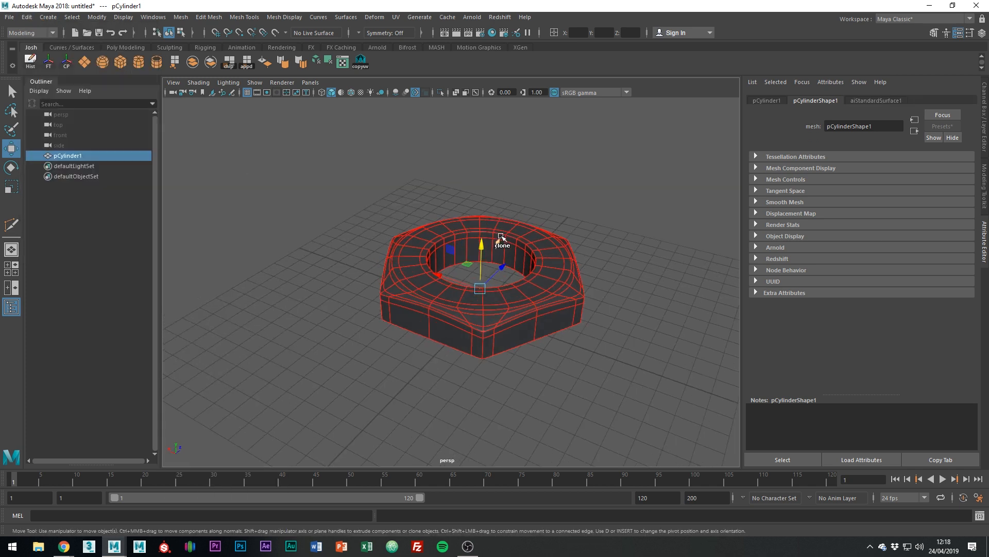
{"action": "right_click_drag", "start_coordinate": [501, 236], "coordinate": [482, 352], "text": "shift"}
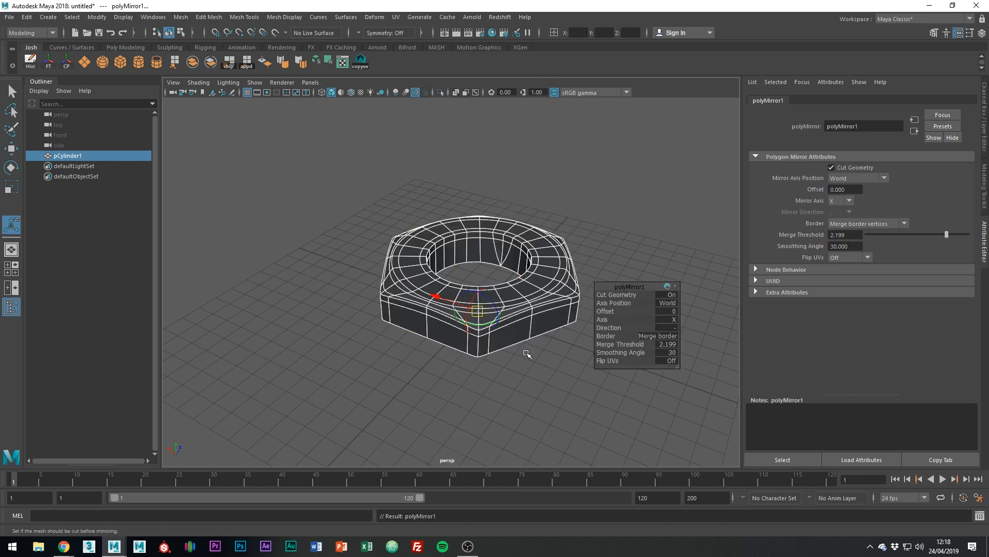
{"action": "left_click", "coordinate": [670, 304]}
{"action": "left_click", "coordinate": [679, 308]}
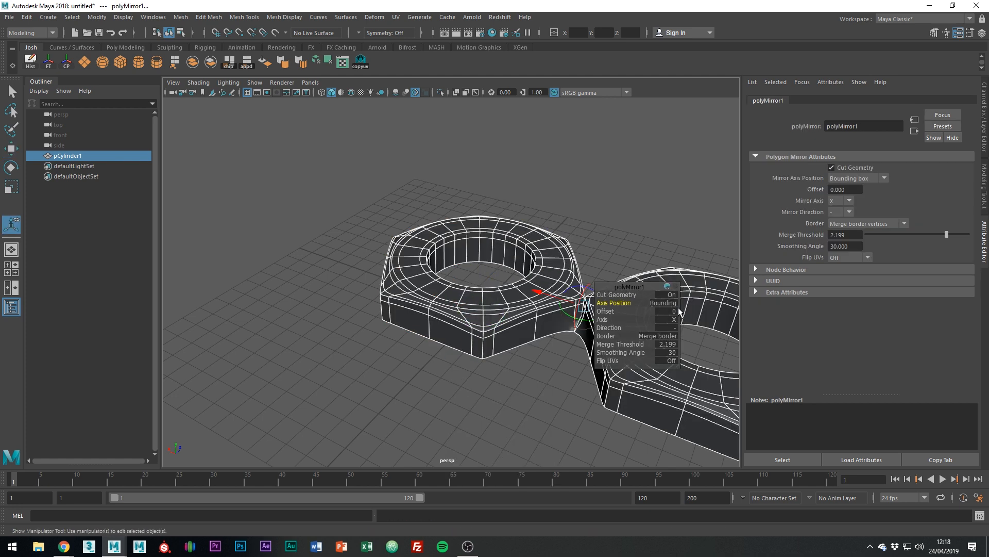
{"action": "left_click", "coordinate": [673, 319]}
{"action": "left_click", "coordinate": [687, 335]}
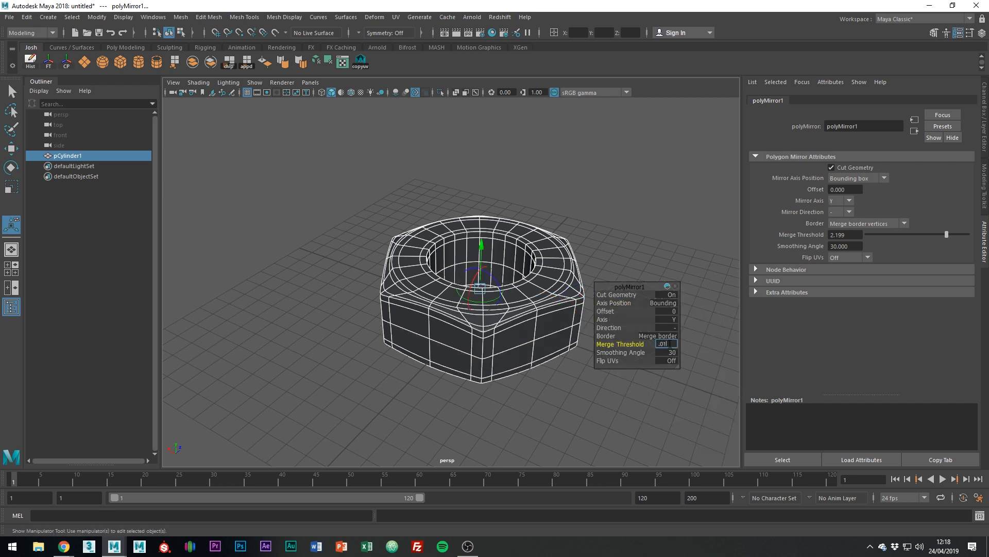
{"action": "middle_click_drag", "start_coordinate": [551, 293], "coordinate": [530, 306], "text": "alt"}
{"action": "right_click_drag", "start_coordinate": [524, 308], "coordinate": [579, 234]}
{"action": "left_click", "coordinate": [607, 235]}
- Scale the mirrored nut down along Y to about 0.8 of its height and deselect it
{"action": "left_click", "coordinate": [517, 303]}
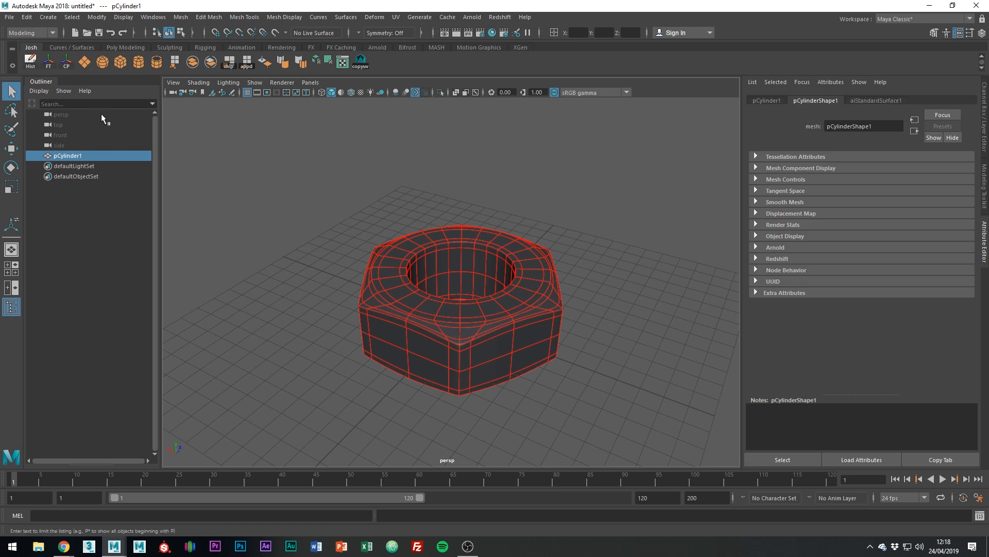
{"action": "key", "text": "w"}
{"action": "mouse_move", "coordinate": [551, 318]}
{"action": "right_mouse_down", "text": "alt"}
{"action": "mouse_move", "coordinate": [544, 308]}
{"action": "mouse_move", "coordinate": [556, 309]}
{"action": "right_mouse_up", "text": "alt"}
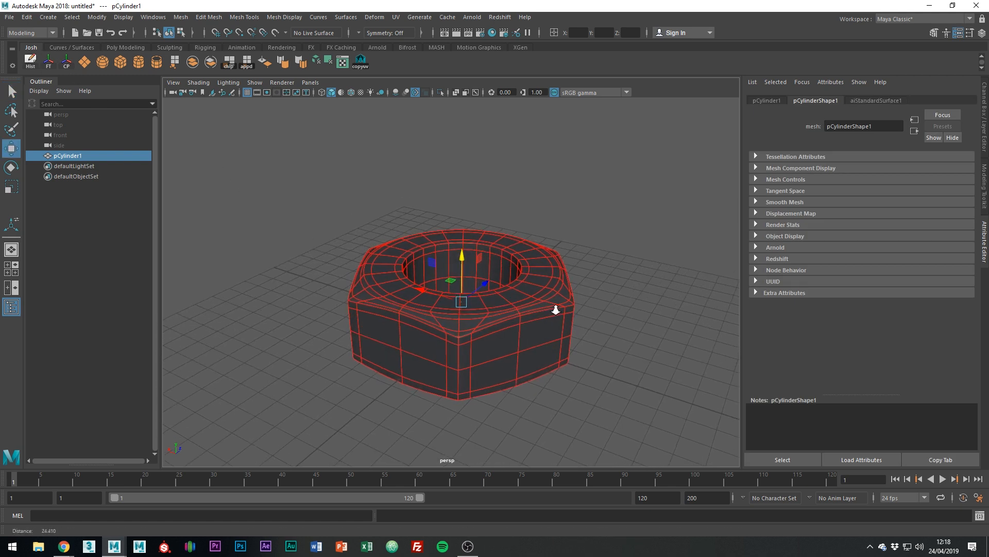
{"action": "left_click_drag", "start_coordinate": [556, 296], "coordinate": [538, 280], "text": "alt"}
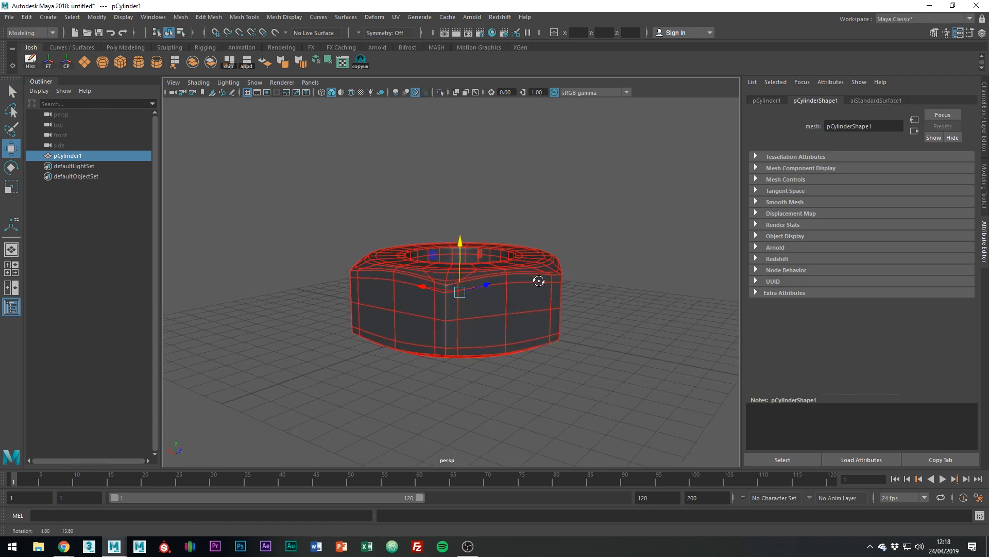
{"action": "key", "text": "r"}
{"action": "left_click_drag", "start_coordinate": [459, 246], "coordinate": [460, 260]}
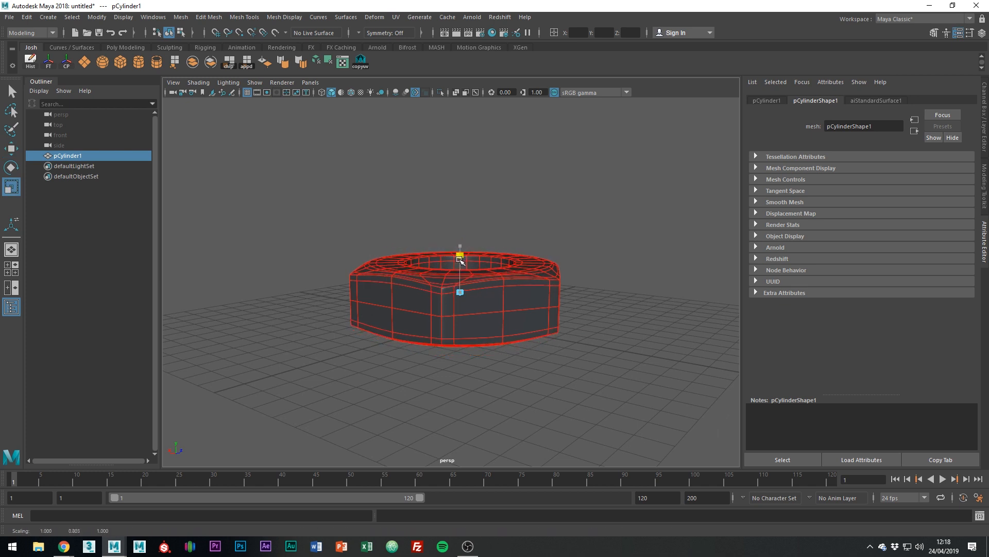
{"action": "left_click", "coordinate": [581, 209]}
- Inspect the nut's topology with wireframe on shaded and its surface in smooth mesh preview, and select the whole nut
{"action": "left_click_drag", "start_coordinate": [581, 208], "coordinate": [579, 282], "text": "alt"}
{"action": "key", "text": "alt+5"}
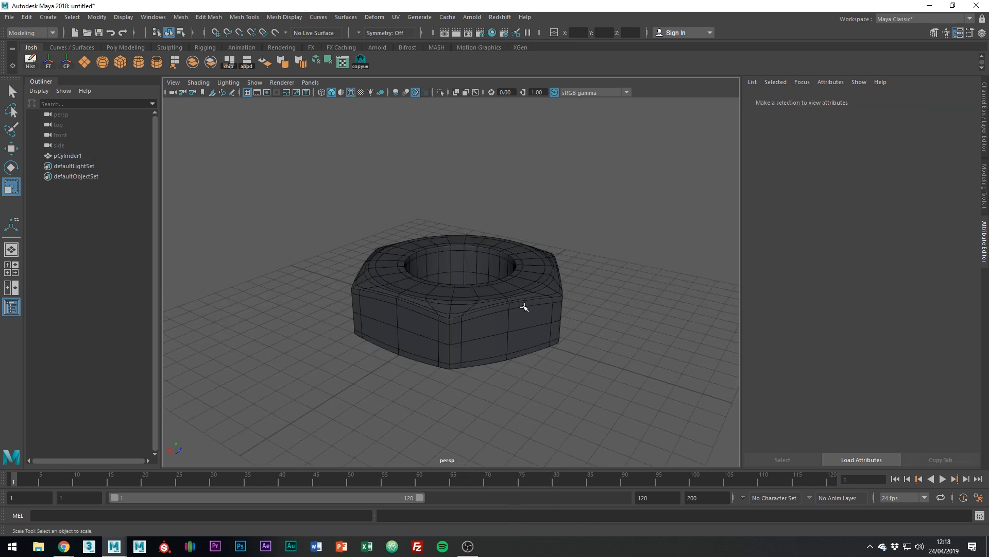
{"action": "key", "text": "3"}
{"action": "mouse_move", "coordinate": [523, 306]}
{"action": "left_mouse_down", "text": "alt"}
{"action": "mouse_move", "coordinate": [533, 380]}
{"action": "mouse_move", "coordinate": [490, 267]}
{"action": "mouse_move", "coordinate": [492, 183]}
{"action": "mouse_move", "coordinate": [495, 268]}
{"action": "mouse_move", "coordinate": [524, 315]}
{"action": "mouse_move", "coordinate": [478, 346]}
{"action": "mouse_move", "coordinate": [529, 343]}
{"action": "mouse_move", "coordinate": [477, 332]}
{"action": "mouse_move", "coordinate": [559, 337]}
{"action": "mouse_move", "coordinate": [450, 331]}
{"action": "mouse_move", "coordinate": [439, 363]}
{"action": "mouse_move", "coordinate": [449, 398]}
{"action": "mouse_move", "coordinate": [453, 348]}
{"action": "mouse_move", "coordinate": [484, 326]}
{"action": "left_mouse_up", "text": "alt"}
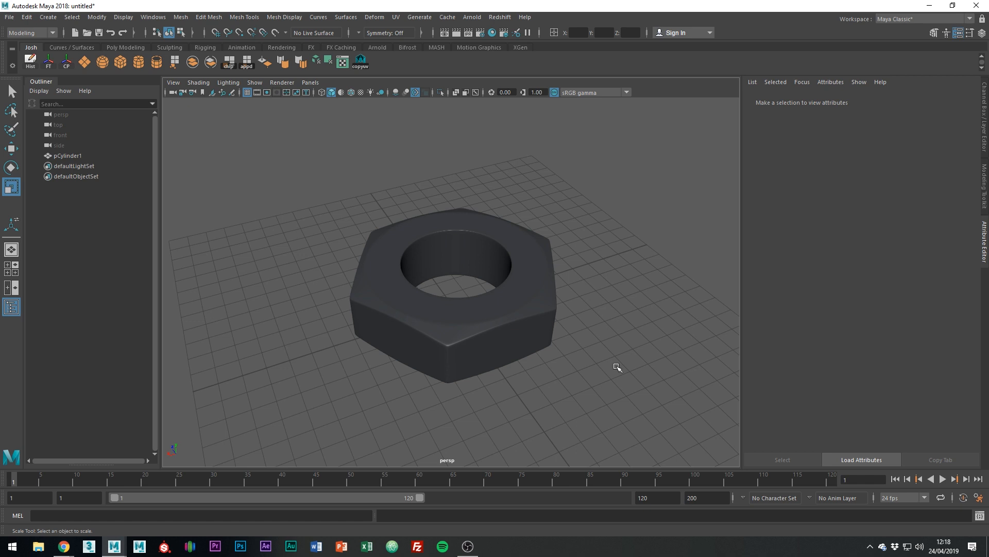
{"action": "left_click_drag", "start_coordinate": [608, 414], "coordinate": [241, 206]}
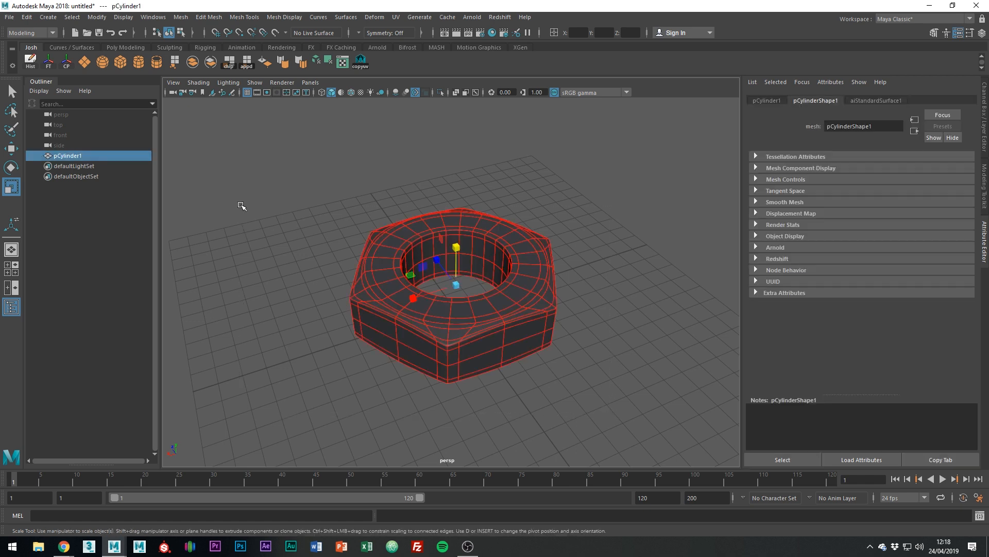